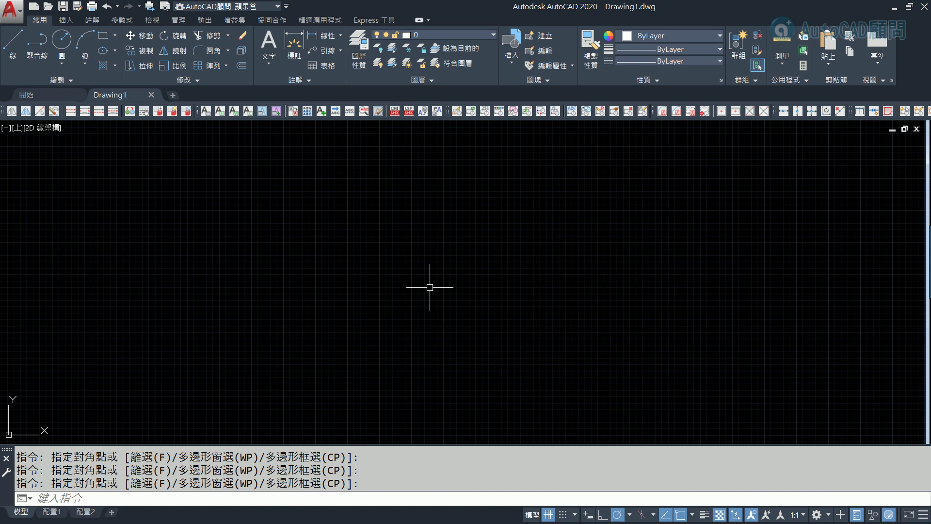
- Look over the drawing's layer list and close it without changes
{"action": "type", "text": "la"}
{"action": "key", "text": "Return"}
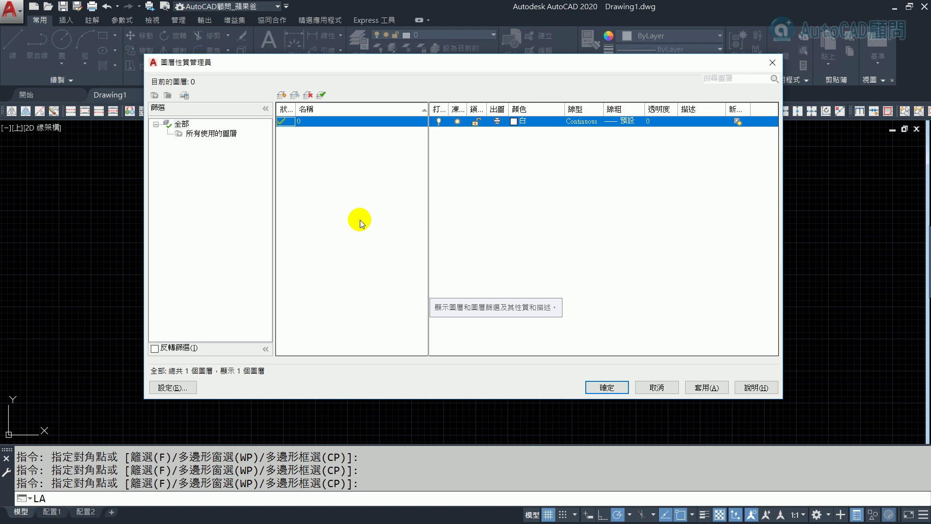
{"action": "left_click", "coordinate": [606, 387]}
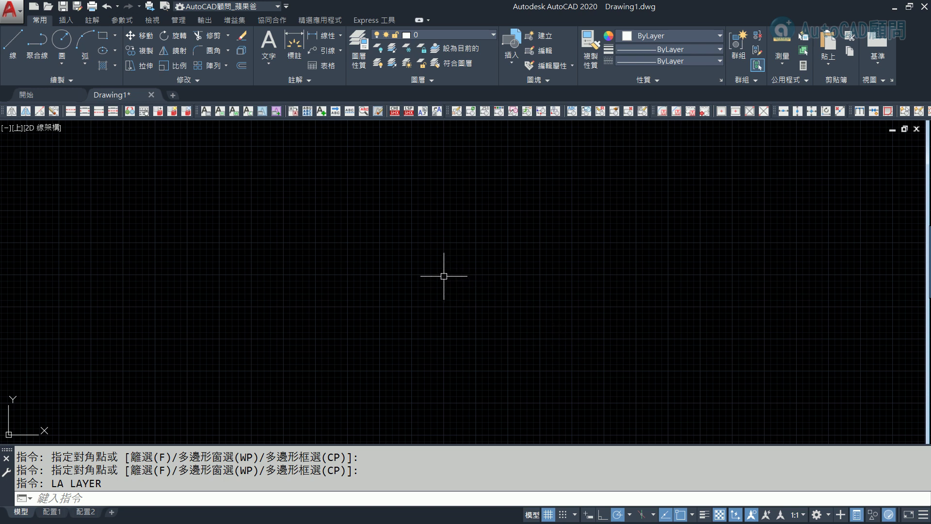
- Draw a circle and zoom in so it sits centred in the view
{"action": "type", "text": "C"}
{"action": "key", "text": "Return"}
{"action": "left_click", "coordinate": [421, 266]}
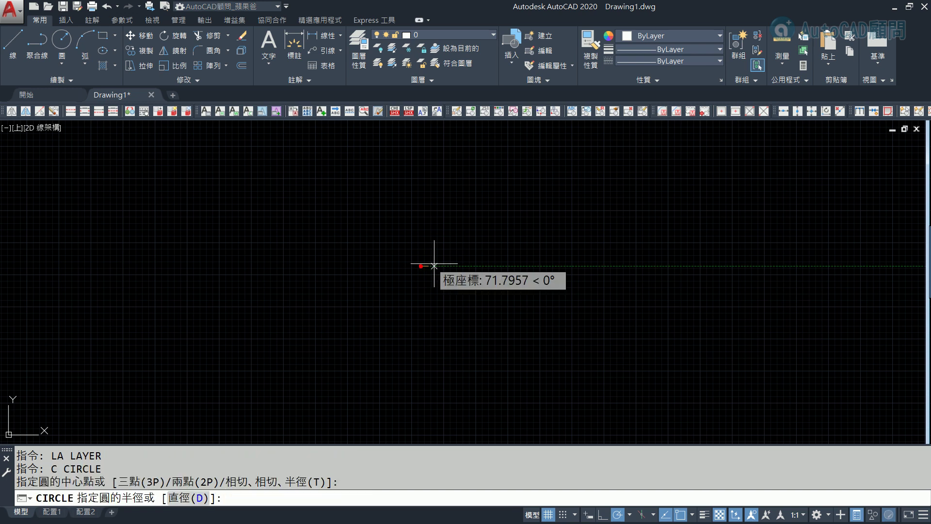
{"action": "left_click", "coordinate": [451, 265]}
{"action": "scroll", "coordinate": [465, 274], "scroll_direction": "up", "scroll_amount": 2}
{"action": "middle_click_drag", "start_coordinate": [421, 270], "coordinate": [447, 285]}
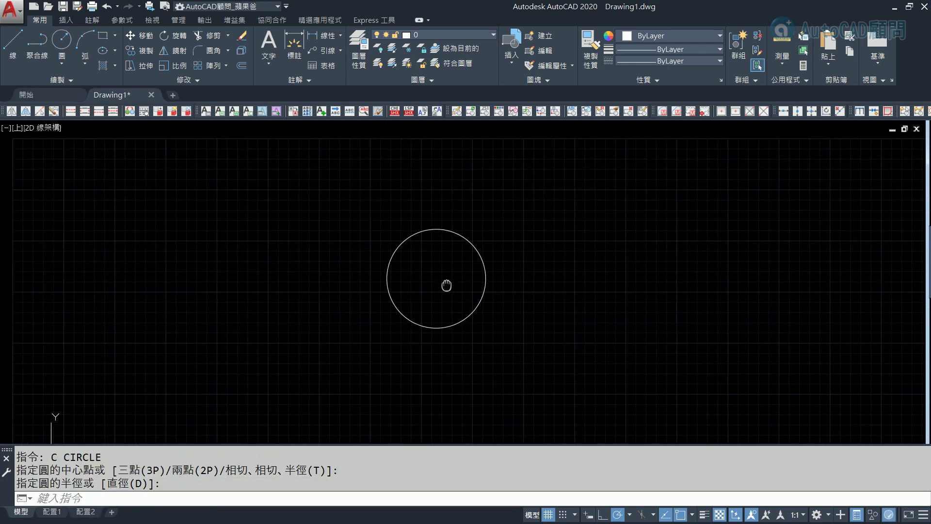
- Convert the circle into block AA with its base point at the circle's centre
{"action": "type", "text": "B"}
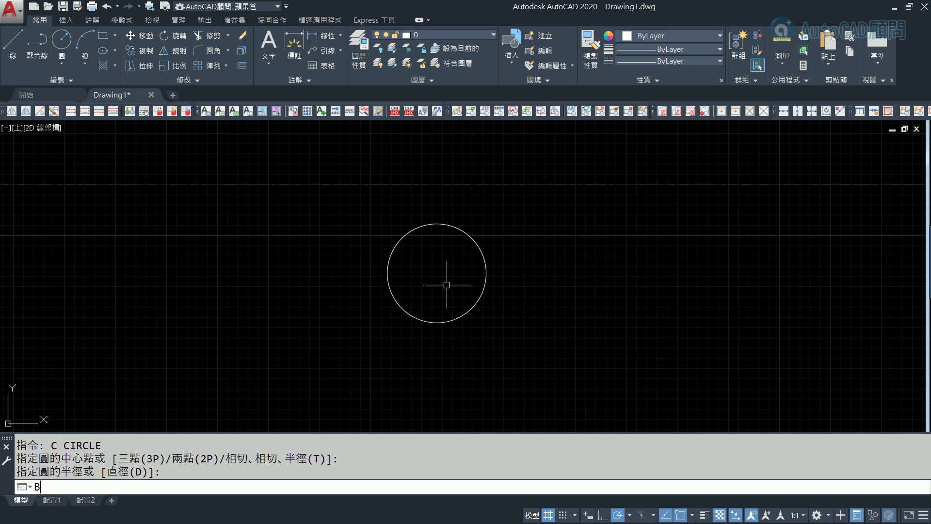
{"action": "key", "text": "Return"}
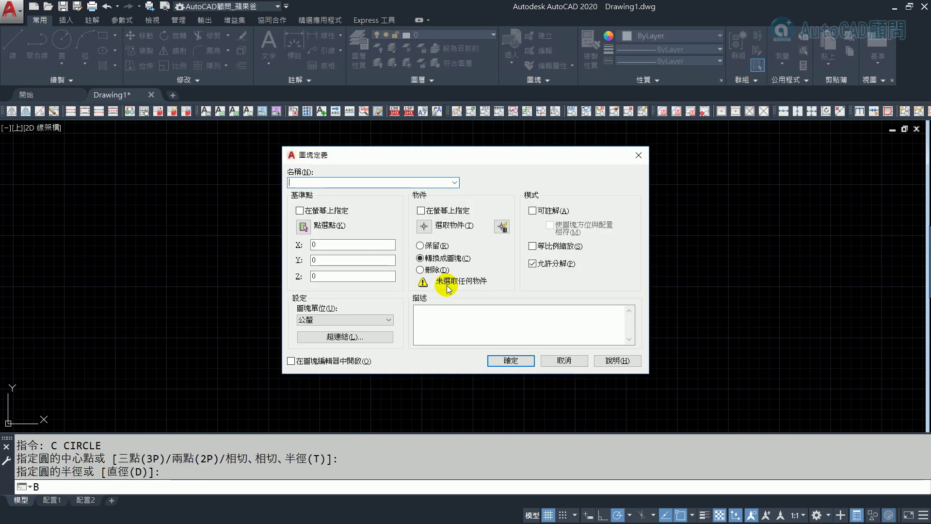
{"action": "type", "text": "AA"}
{"action": "left_click", "coordinate": [303, 226]}
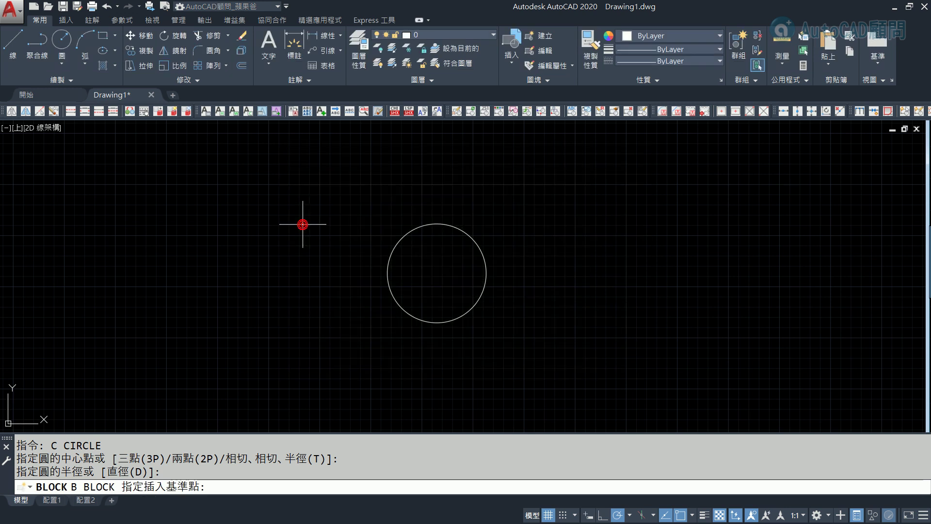
{"action": "left_click", "coordinate": [437, 273]}
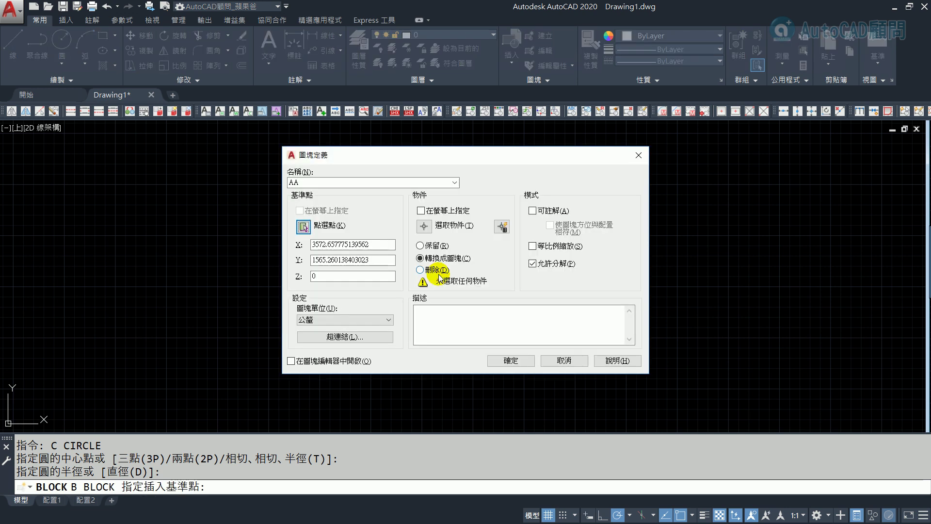
{"action": "left_click", "coordinate": [424, 226]}
{"action": "left_click", "coordinate": [516, 322]}
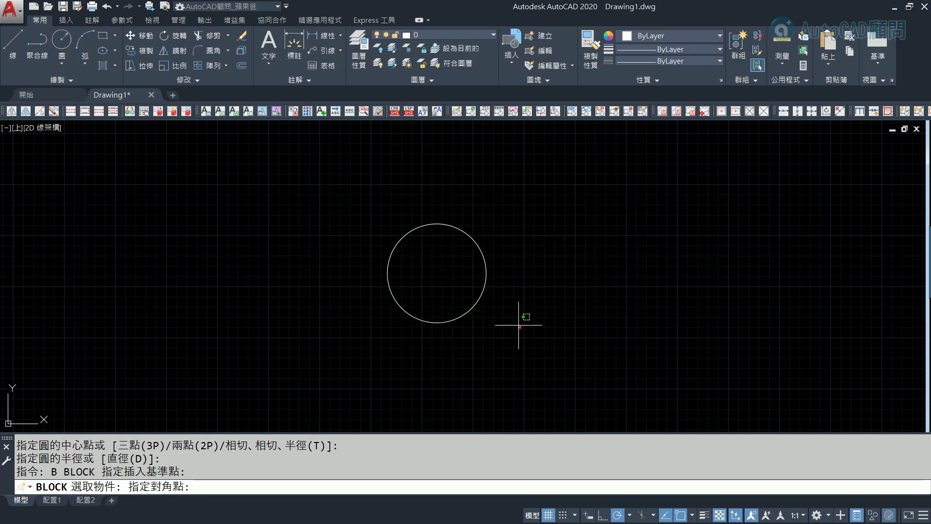
{"action": "left_click", "coordinate": [433, 268]}
{"action": "key", "text": "Return"}
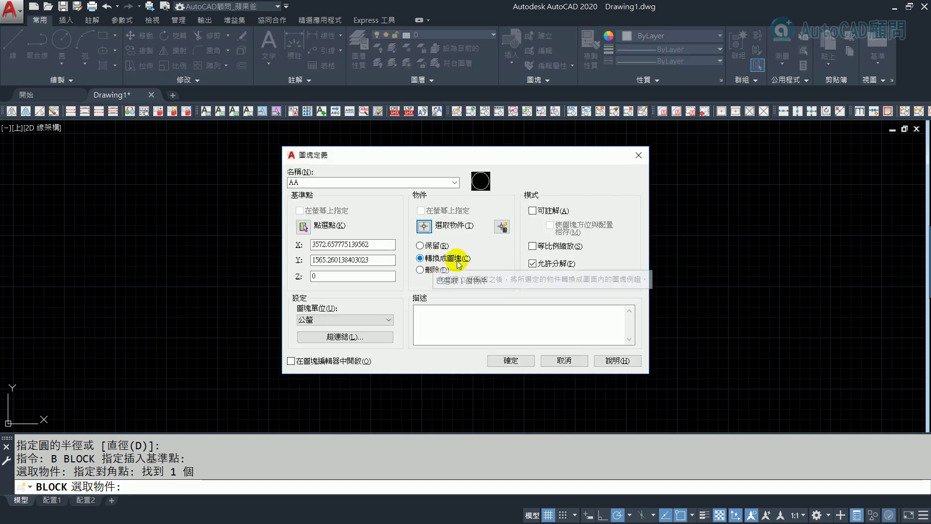
{"action": "left_click", "coordinate": [510, 360]}
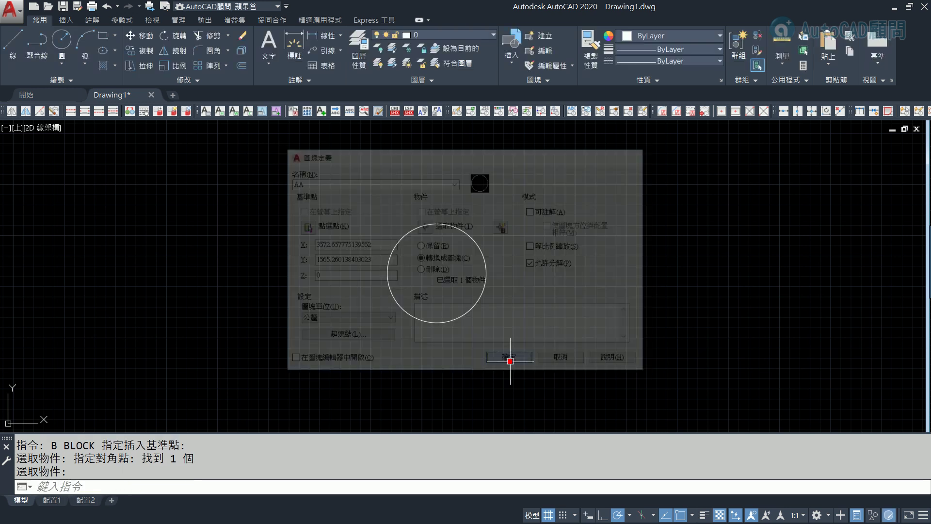
{"action": "middle_click_drag", "start_coordinate": [527, 285], "coordinate": [419, 305]}
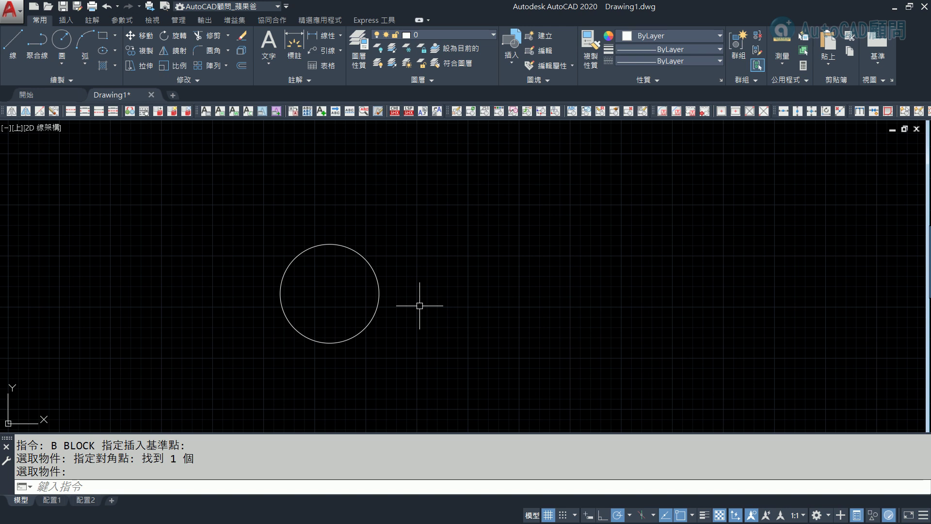
{"action": "type", "text": "LA"}
{"action": "key", "text": "Return"}
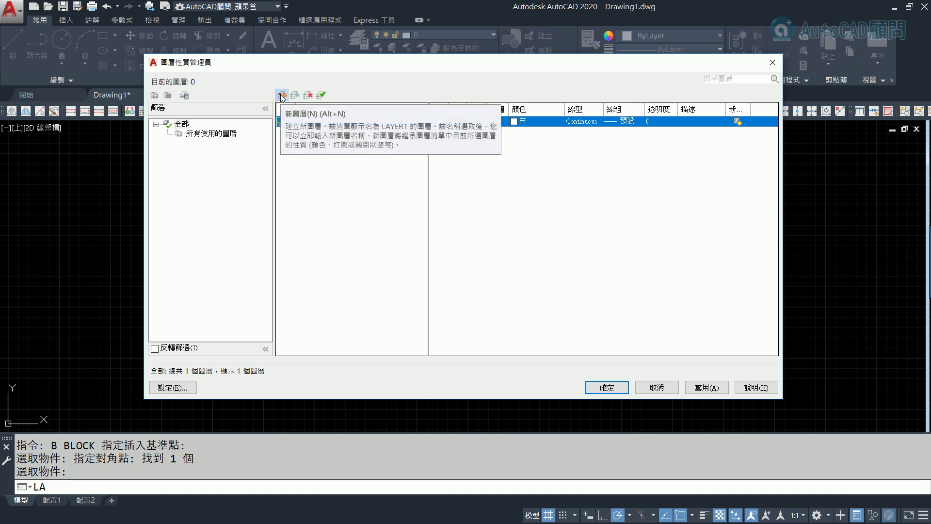
{"action": "left_click", "coordinate": [281, 96]}
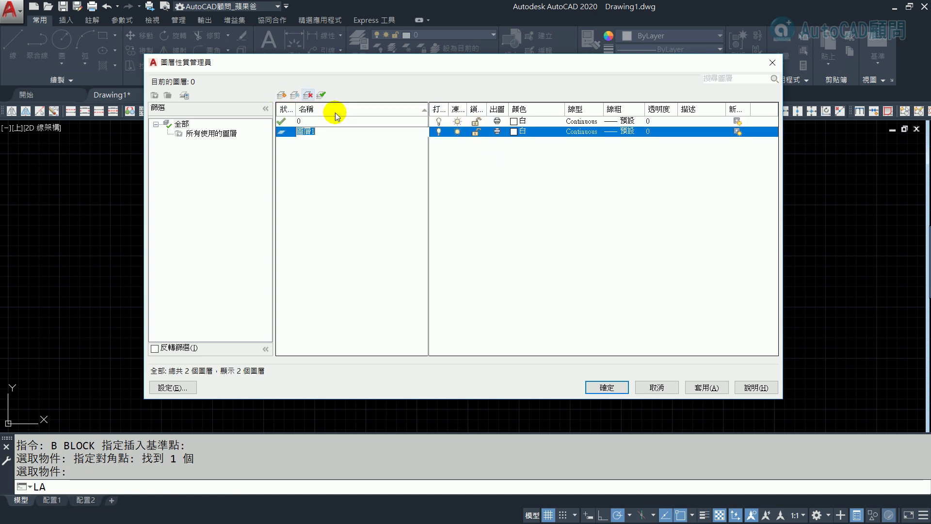
{"action": "left_click", "coordinate": [514, 131]}
{"action": "type", "text": "1"}
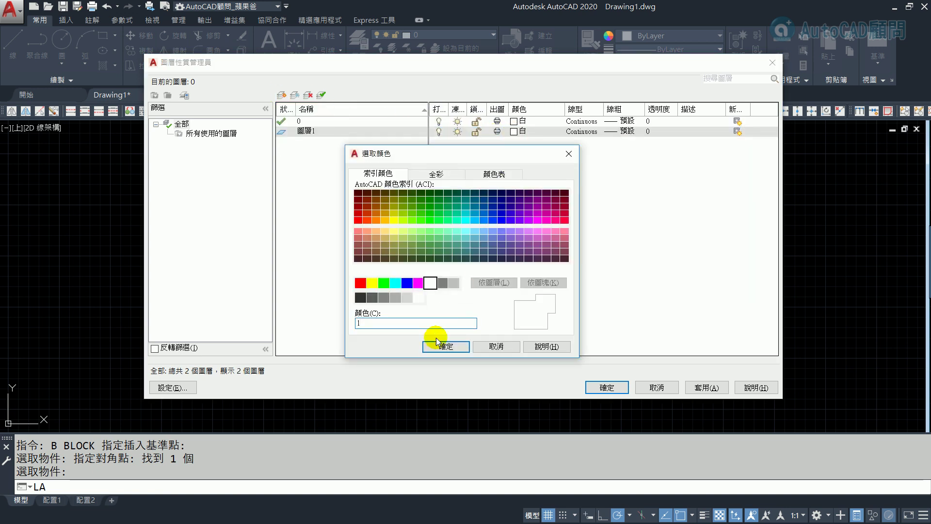
{"action": "left_click", "coordinate": [446, 347]}
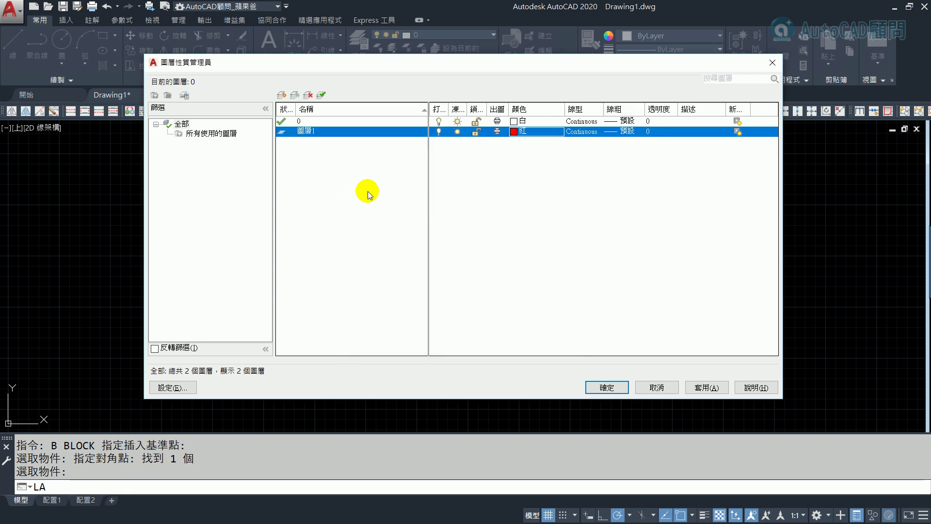
{"action": "left_click", "coordinate": [604, 389]}
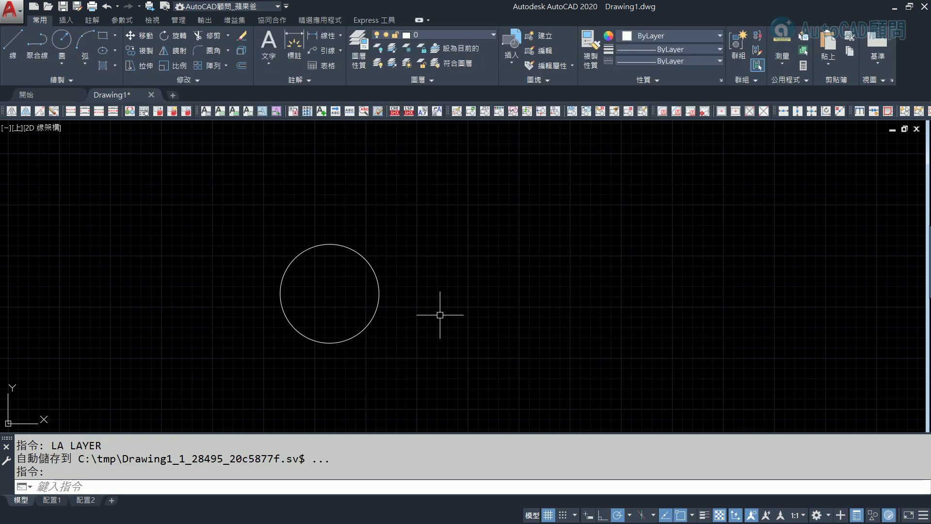
{"action": "left_click", "coordinate": [378, 292]}
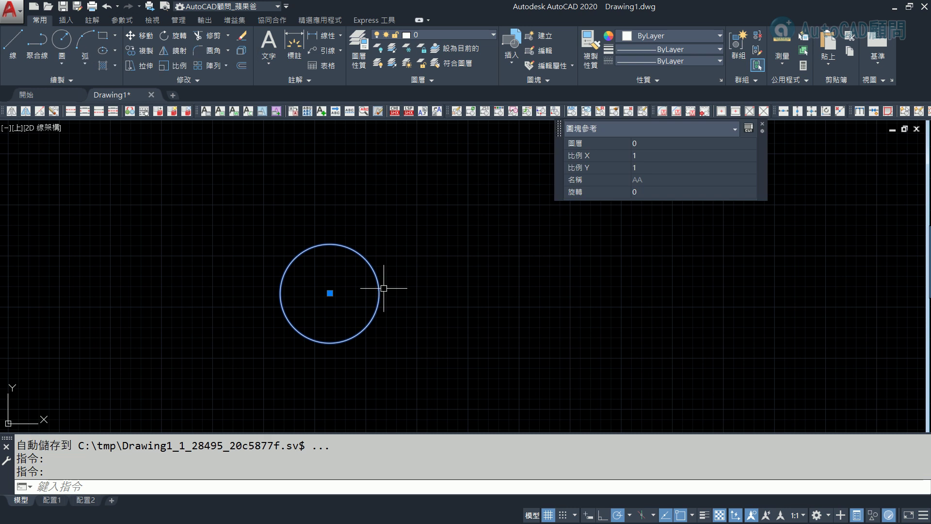
{"action": "left_click", "coordinate": [474, 34]}
{"action": "left_click", "coordinate": [451, 62]}
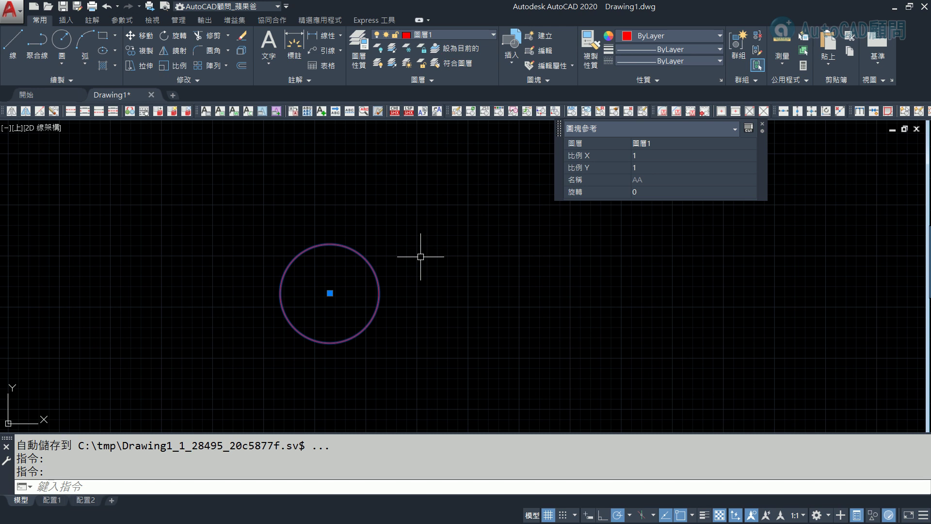
{"action": "key", "text": "Escape"}
- Create a new layer 圖層2 with colour 2 (yellow)
{"action": "type", "text": "LA"}
{"action": "key", "text": "Return"}
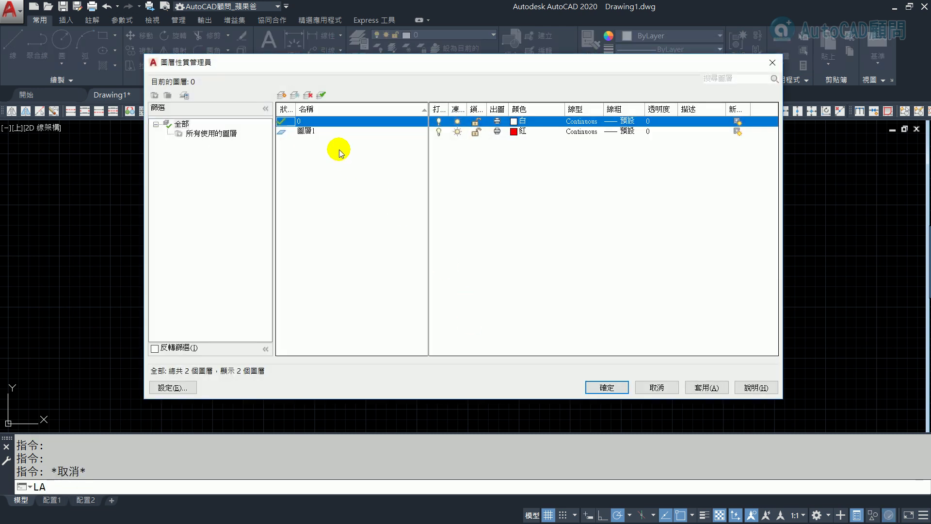
{"action": "left_click", "coordinate": [282, 94]}
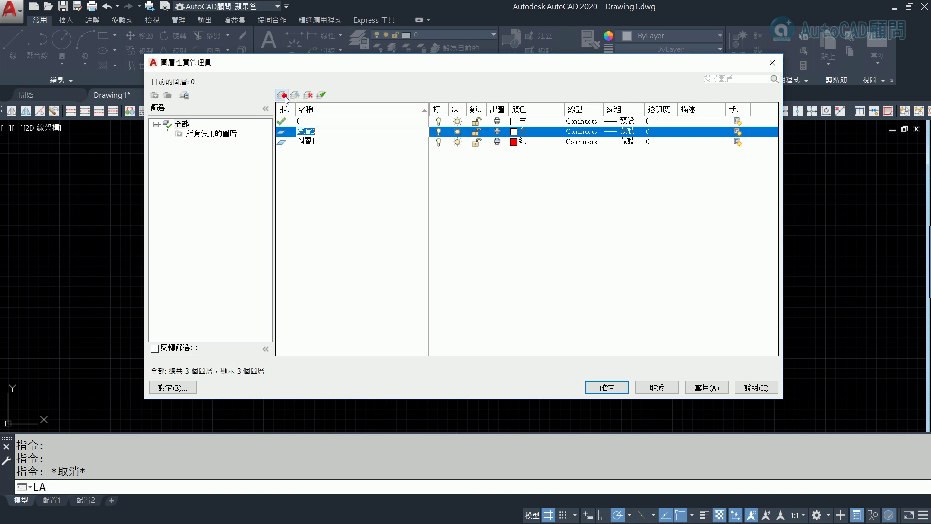
{"action": "left_click", "coordinate": [513, 136]}
{"action": "type", "text": "2"}
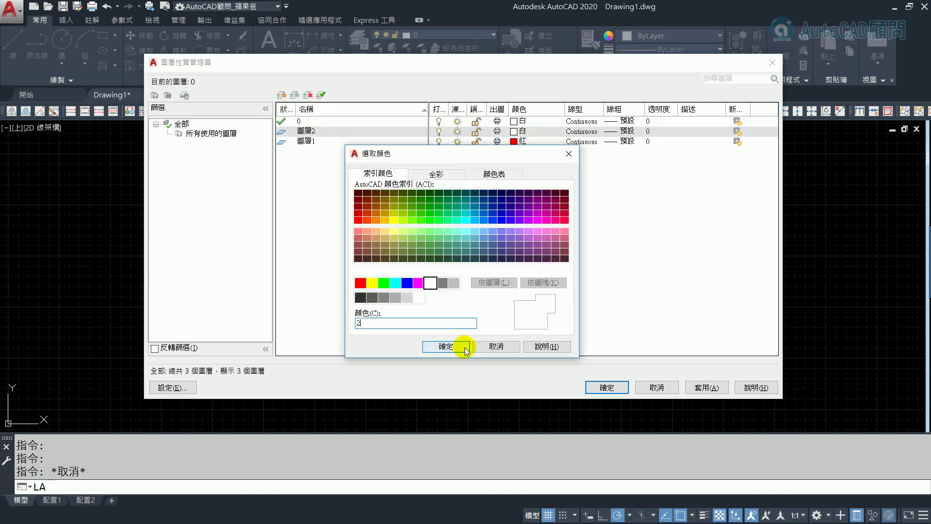
{"action": "left_click", "coordinate": [464, 347]}
{"action": "left_click", "coordinate": [606, 387]}
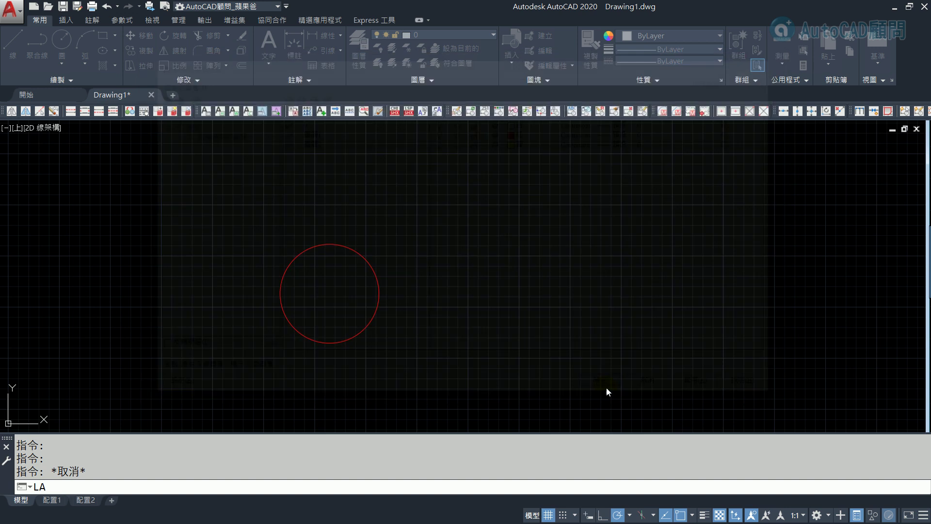
- Copy the red circle block twice to the right from its centre
{"action": "type", "text": "co"}
{"action": "key", "text": "Return"}
{"action": "left_click", "coordinate": [416, 331]}
{"action": "left_click", "coordinate": [338, 274]}
{"action": "key", "text": "Return"}
{"action": "left_click", "coordinate": [330, 293]}
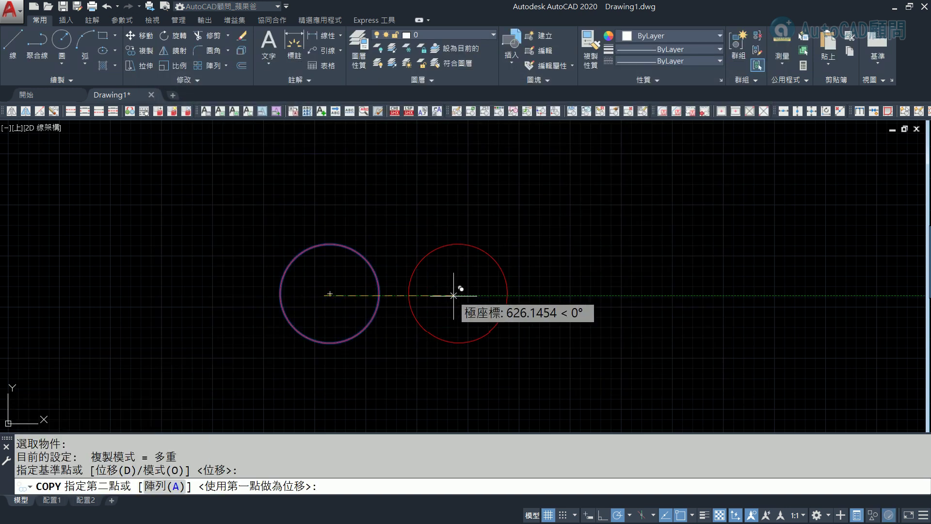
{"action": "left_click", "coordinate": [459, 293]}
{"action": "left_click", "coordinate": [610, 294]}
{"action": "key", "text": "Escape"}
- Put the middle copy on layer 圖層2 and the right copy on layer 0
{"action": "left_click", "coordinate": [500, 266]}
{"action": "left_click", "coordinate": [447, 34]}
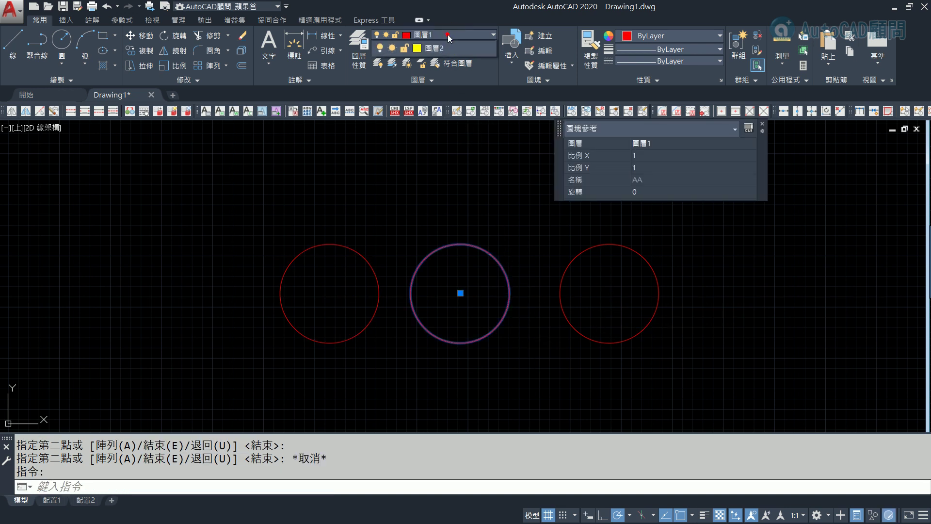
{"action": "left_click", "coordinate": [441, 49]}
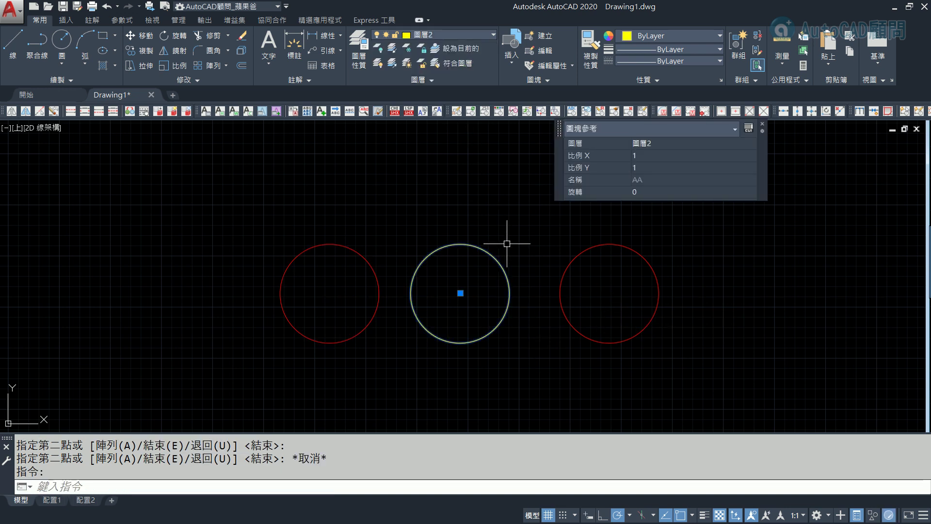
{"action": "key", "text": "Escape"}
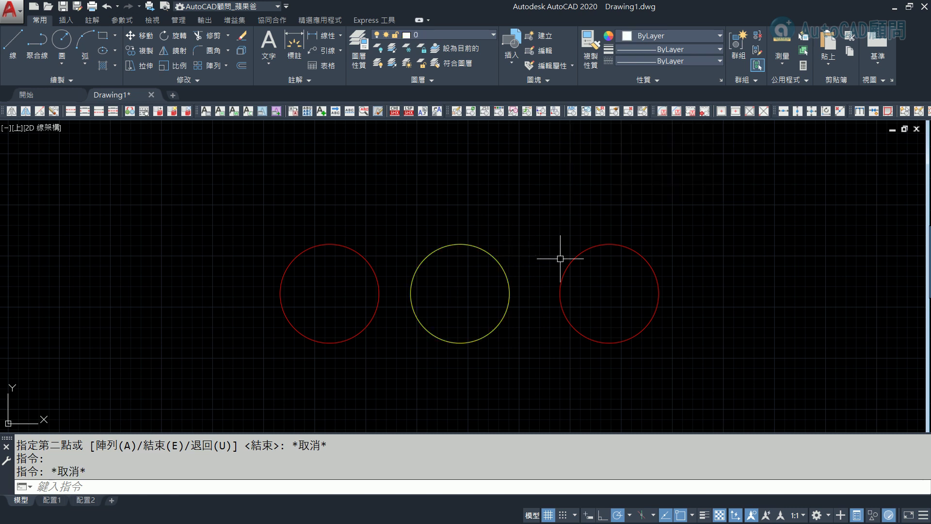
{"action": "left_click", "coordinate": [575, 259]}
{"action": "left_click", "coordinate": [465, 35]}
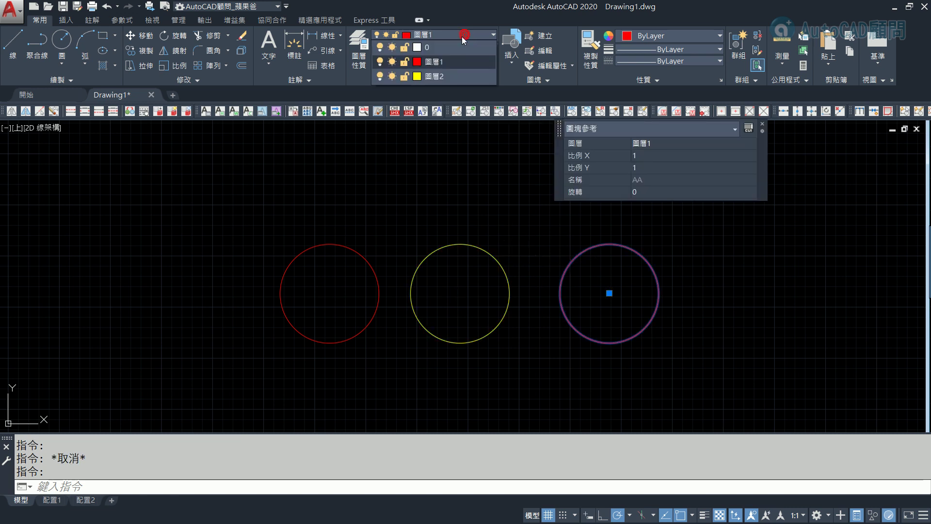
{"action": "left_click", "coordinate": [446, 48]}
{"action": "key", "text": "Escape"}
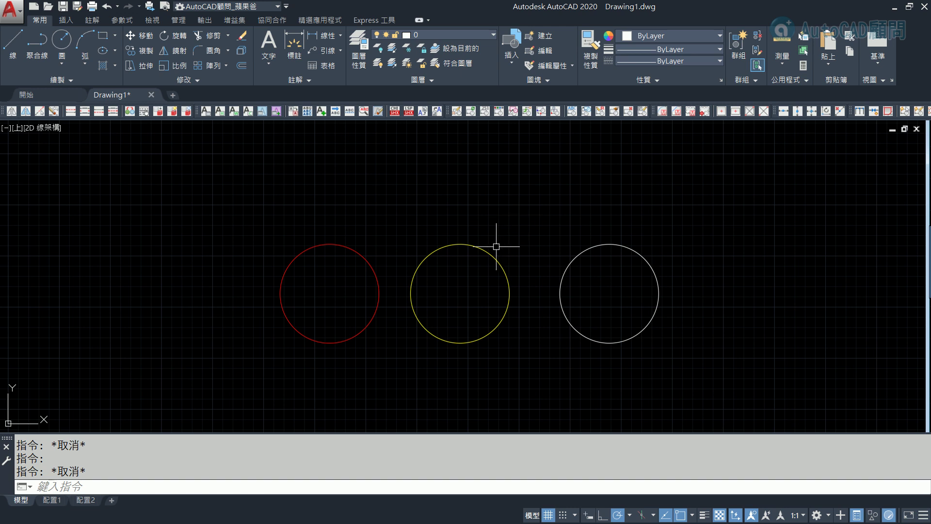
- Explode all three AA circle blocks with the X command
{"action": "middle_click_drag", "start_coordinate": [505, 253], "coordinate": [498, 240]}
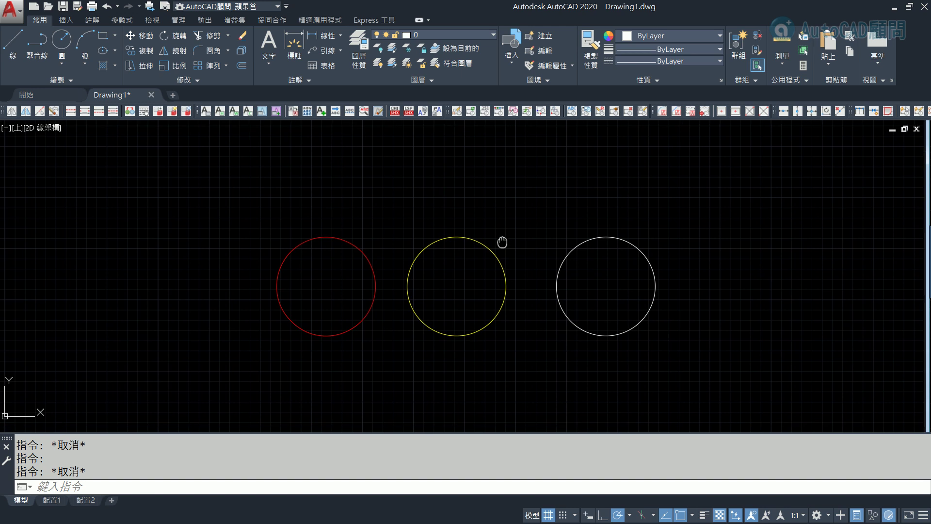
{"action": "type", "text": "X"}
{"action": "key", "text": "Return"}
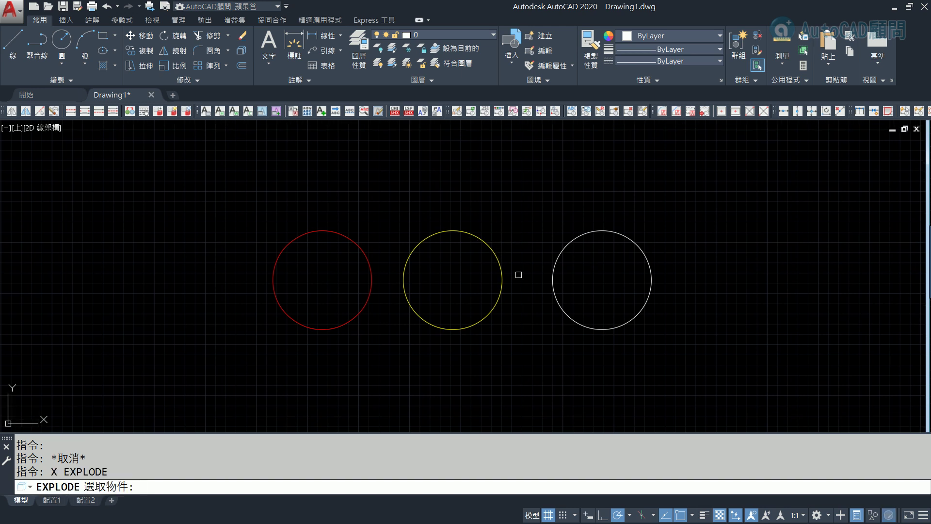
{"action": "left_click", "coordinate": [627, 364]}
{"action": "left_click", "coordinate": [352, 286]}
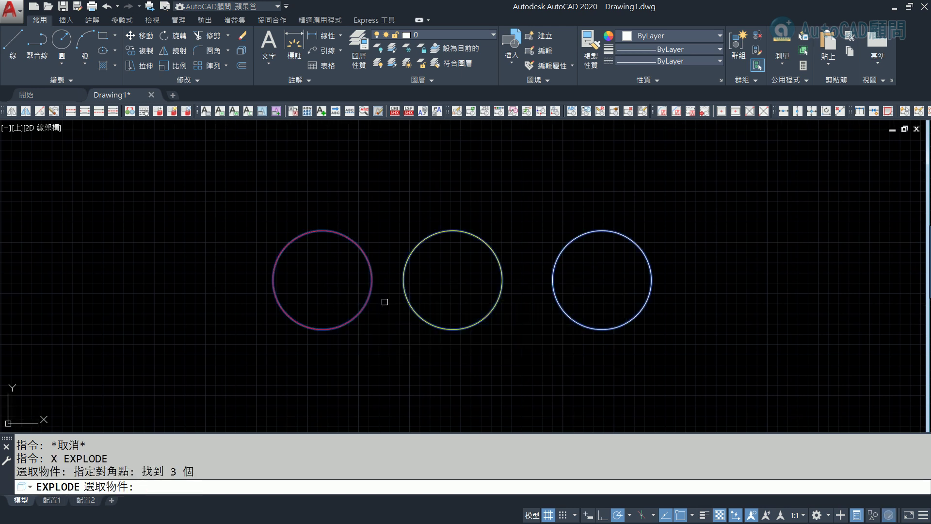
{"action": "key", "text": "Return"}
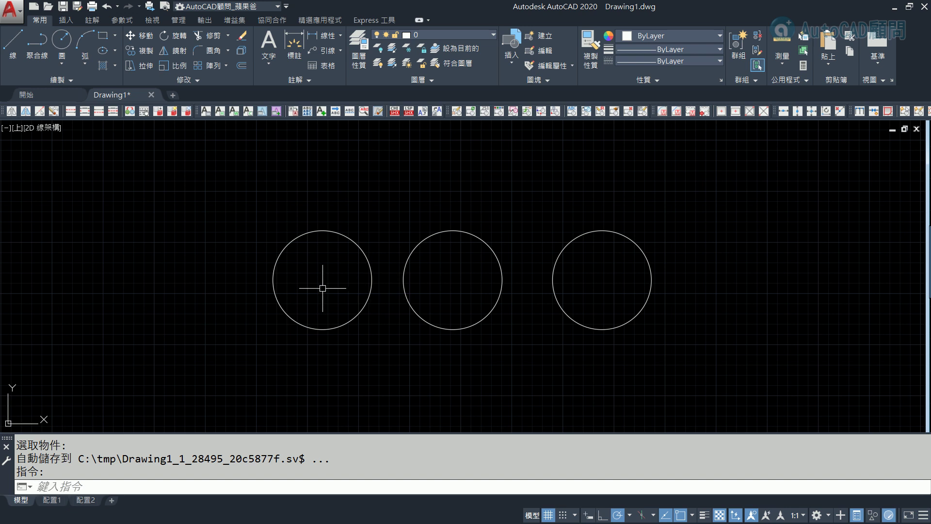
- Select the exploded circles to check they are plain circles on layer 0
{"action": "left_click", "coordinate": [491, 248]}
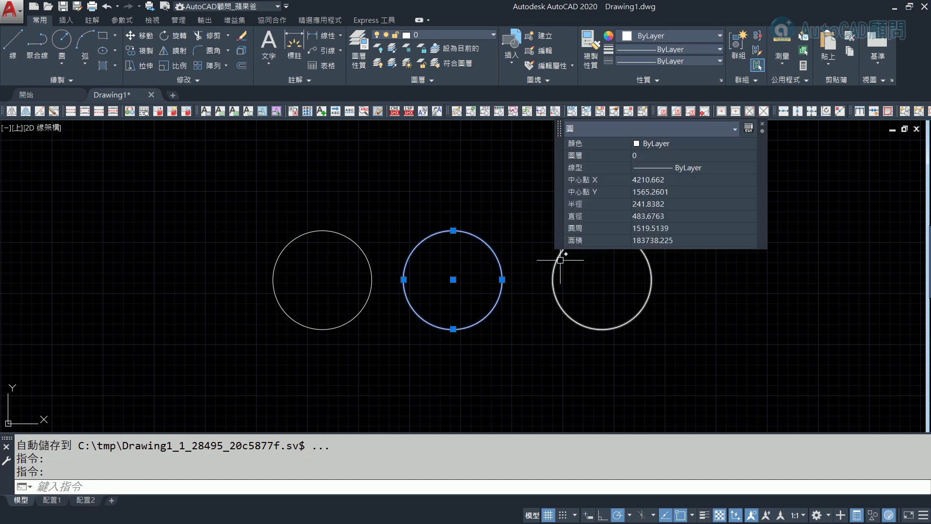
{"action": "left_click", "coordinate": [557, 259]}
{"action": "left_click", "coordinate": [355, 248]}
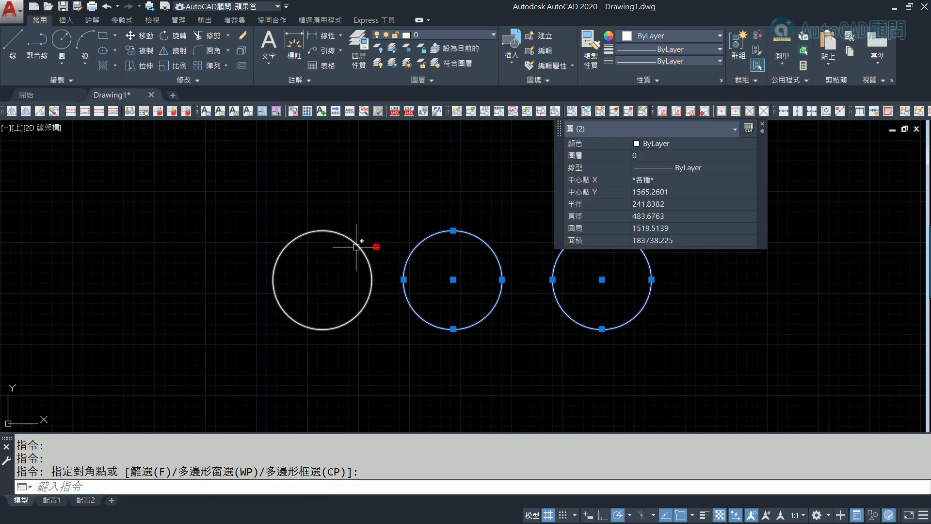
{"action": "key", "text": "Escape"}
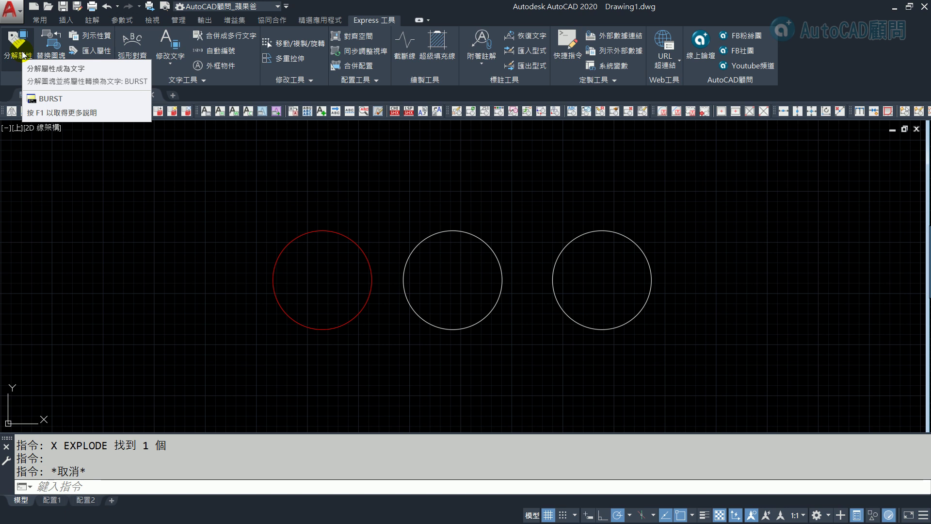